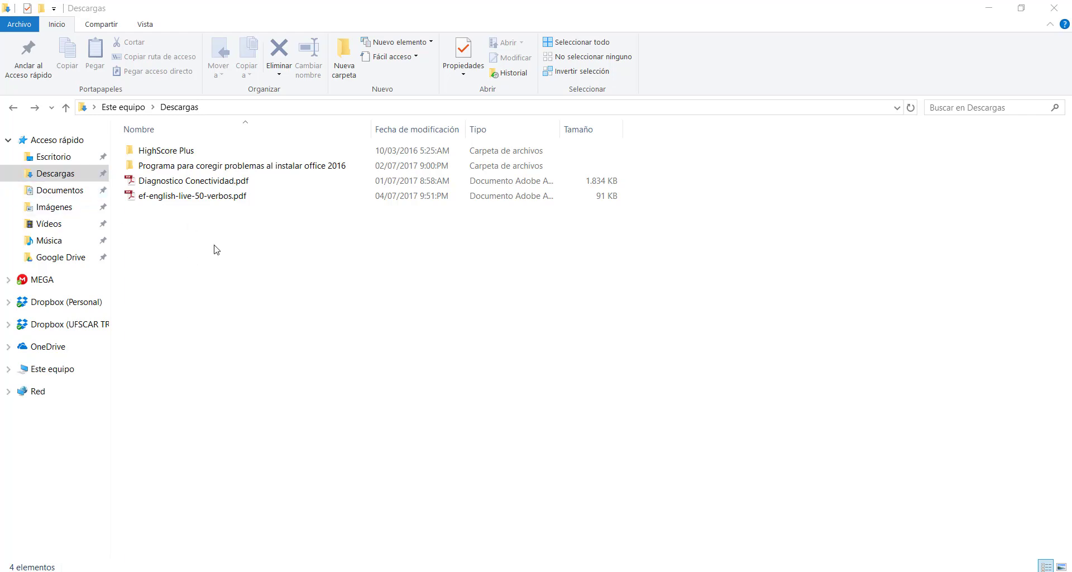
Run SETUP.EXE from the HighScore Plus folder in Descargas.
{"action": "left_click", "coordinate": [73, 178]}
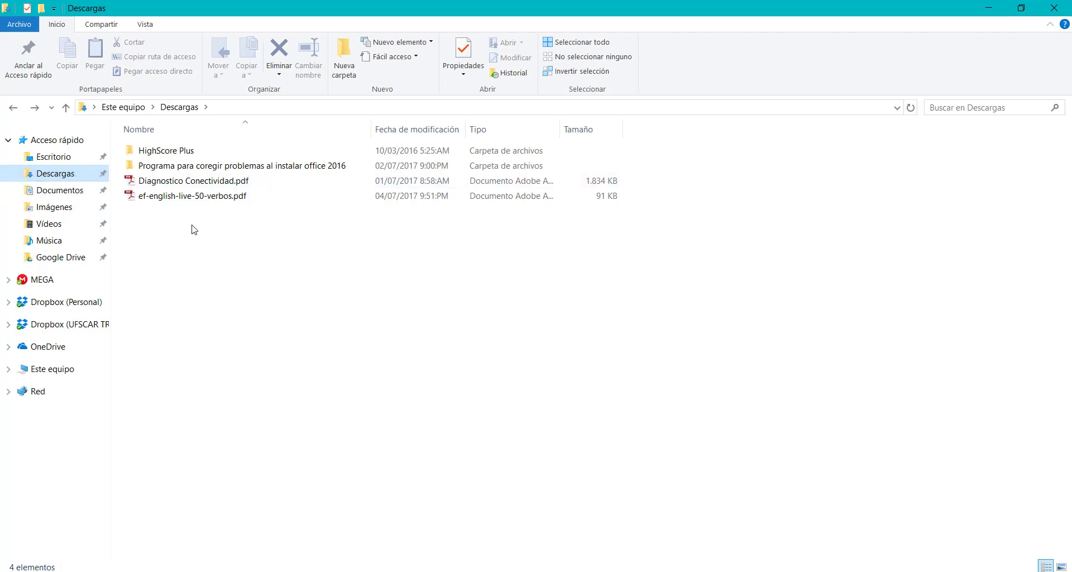
{"action": "left_click", "coordinate": [175, 156]}
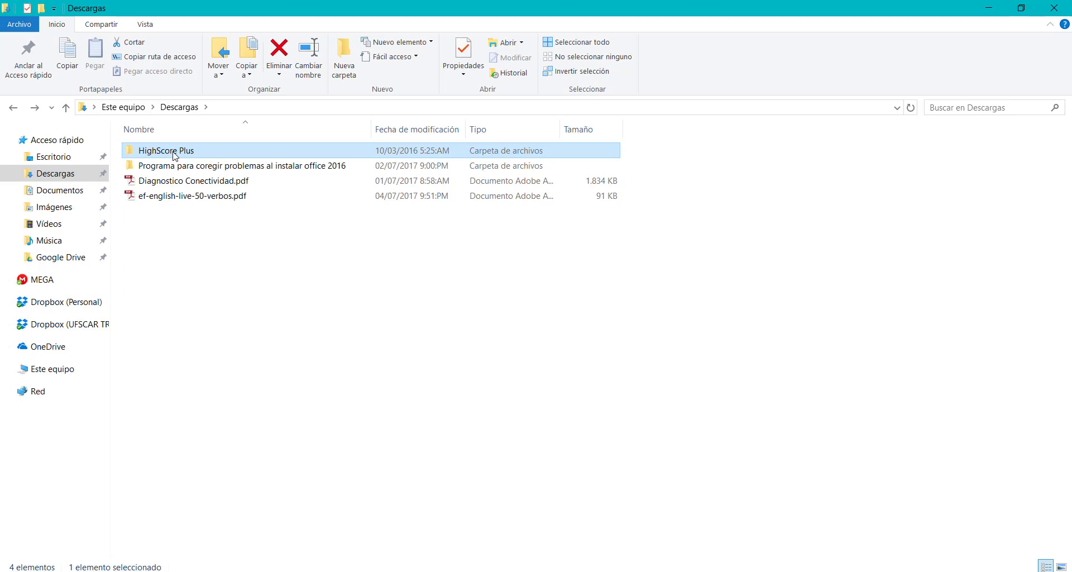
{"action": "double_click", "coordinate": [175, 155]}
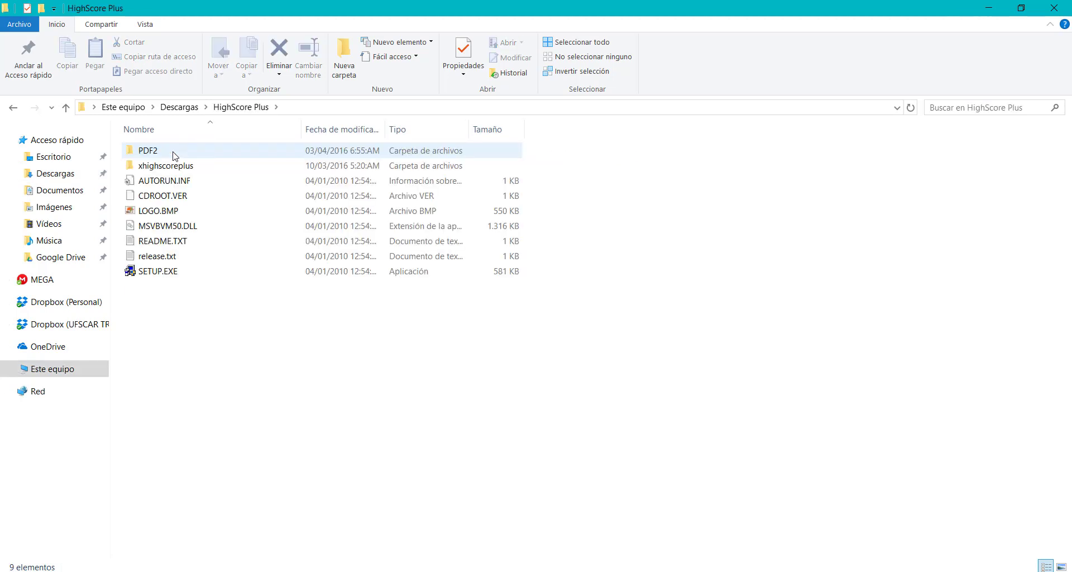
{"action": "left_click", "coordinate": [182, 273]}
{"action": "left_click", "coordinate": [182, 274]}
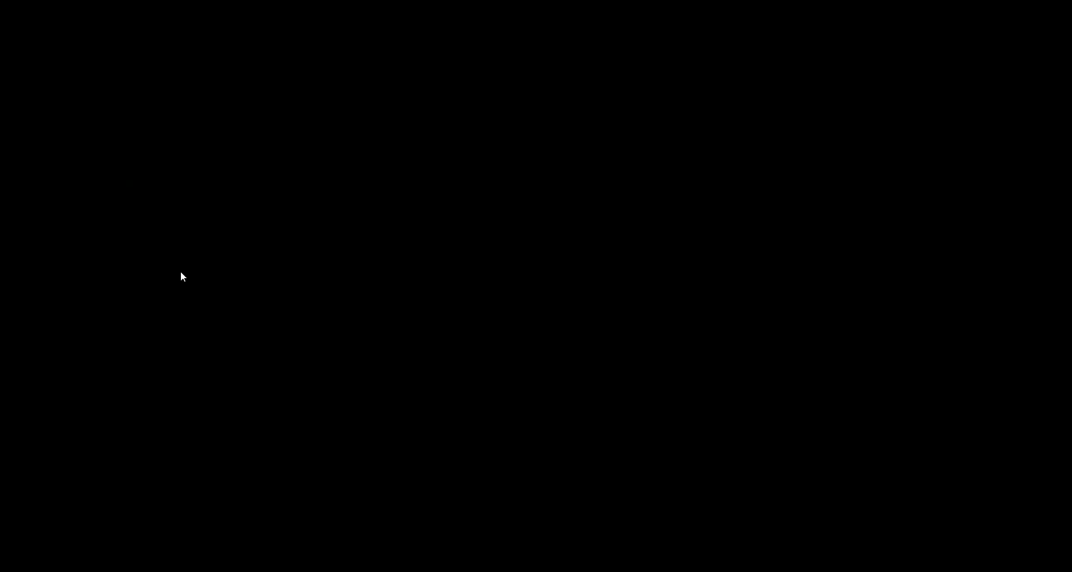
{"action": "double_click", "coordinate": [183, 274]}
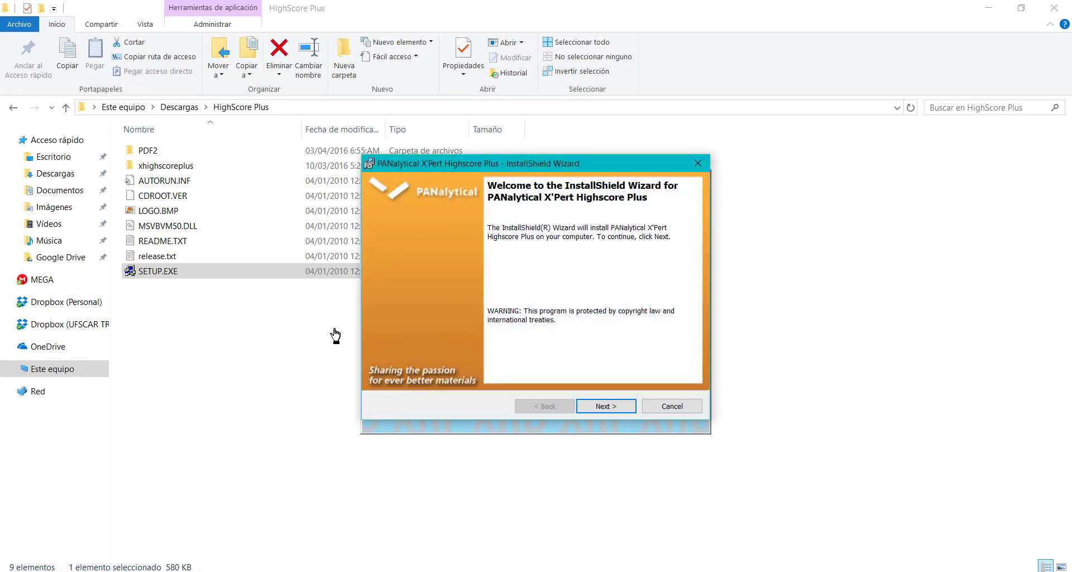
Start the X'Pert Highscore Plus installation and fill in the customer information with the user's name and YouChemTube as the organization.
{"action": "left_click", "coordinate": [604, 409]}
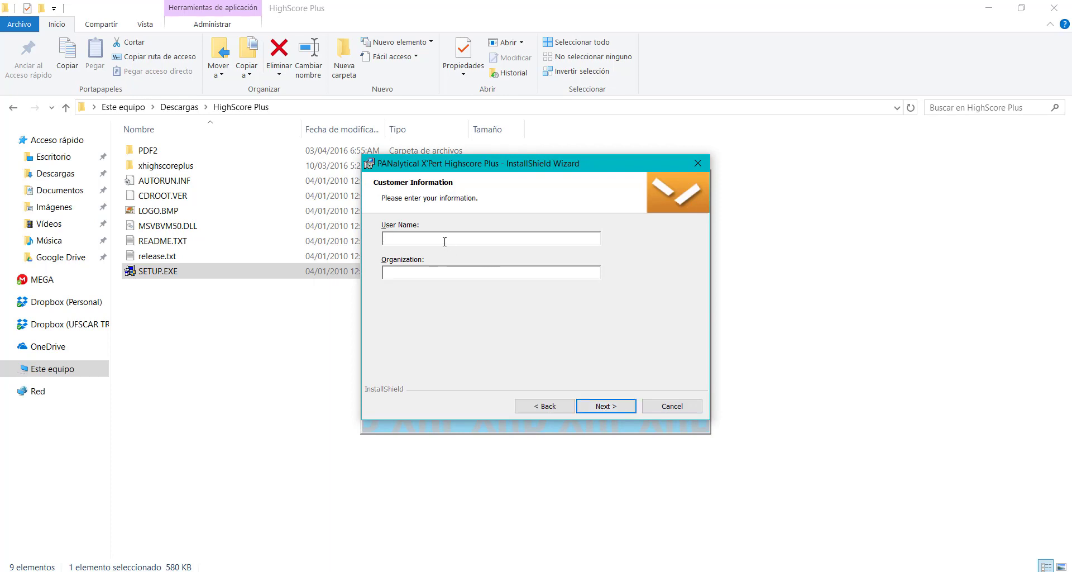
{"action": "type", "text": "MSc. Jose Márquez"}
{"action": "type", "text": "cH"}
{"action": "key", "text": "BackSpace"}
{"action": "key", "text": "BackSpace"}
{"action": "type", "text": "yOU"}
{"action": "key", "text": "BackSpace"}
{"action": "key", "text": "BackSpace"}
{"action": "type", "text": "yOU"}
{"action": "key", "text": "BackSpace"}
{"action": "key", "text": "BackSpace"}
{"action": "key", "text": "BackSpace"}
{"action": "type", "text": "YouChemTube"}
{"action": "left_click", "coordinate": [613, 407]}
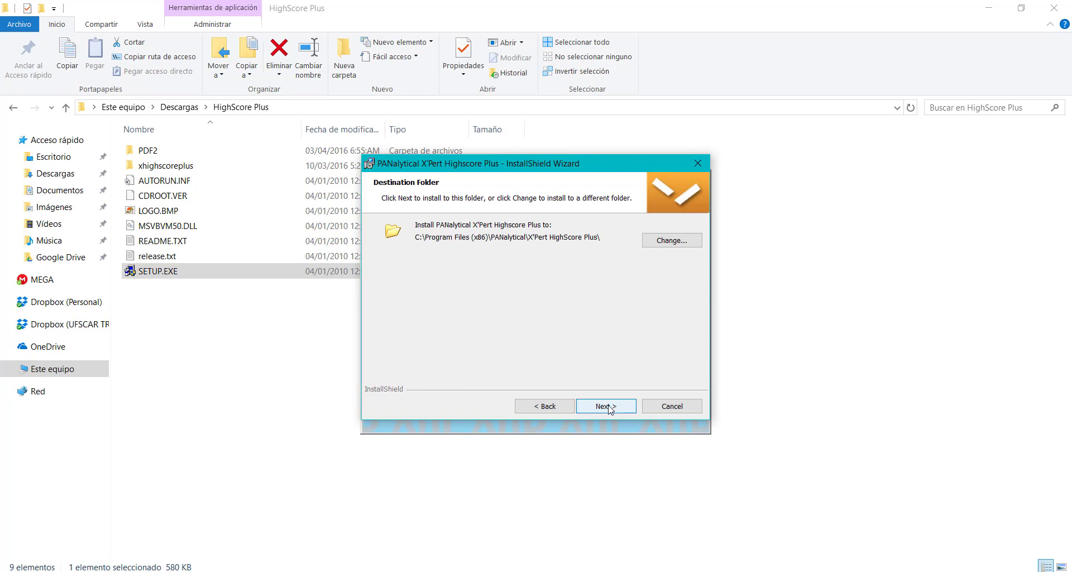
Accept the default destination folder and begin installing PANalytical X'Pert Highscore Plus.
{"action": "left_click", "coordinate": [612, 406]}
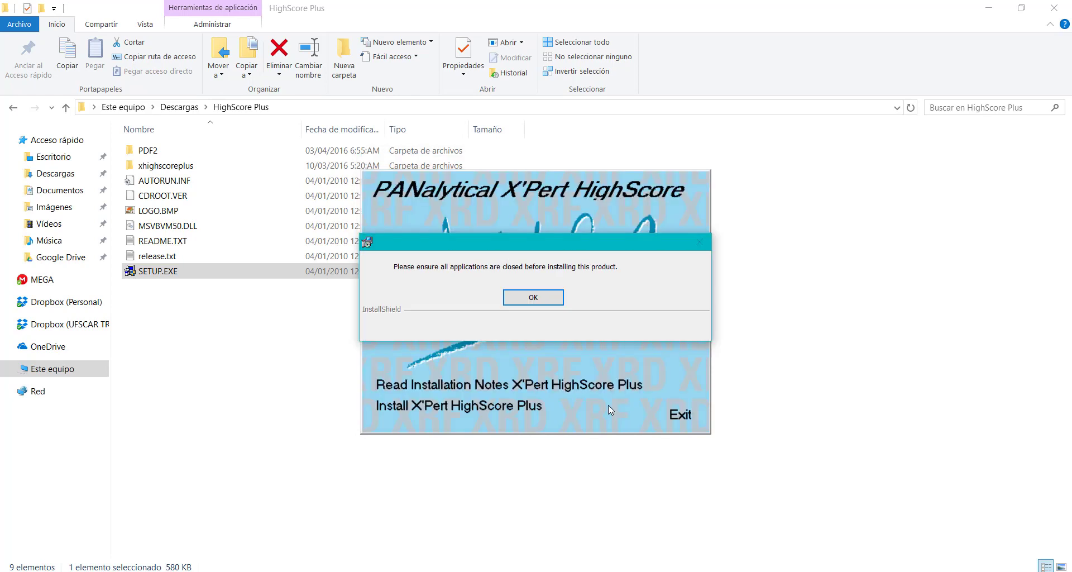
{"action": "left_click", "coordinate": [530, 302]}
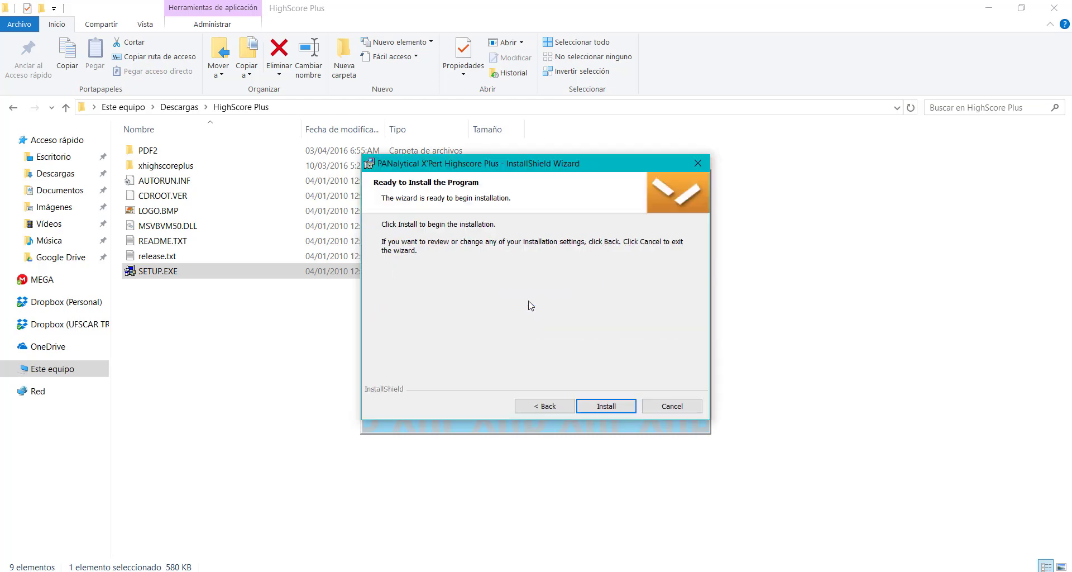
{"action": "left_click", "coordinate": [605, 411]}
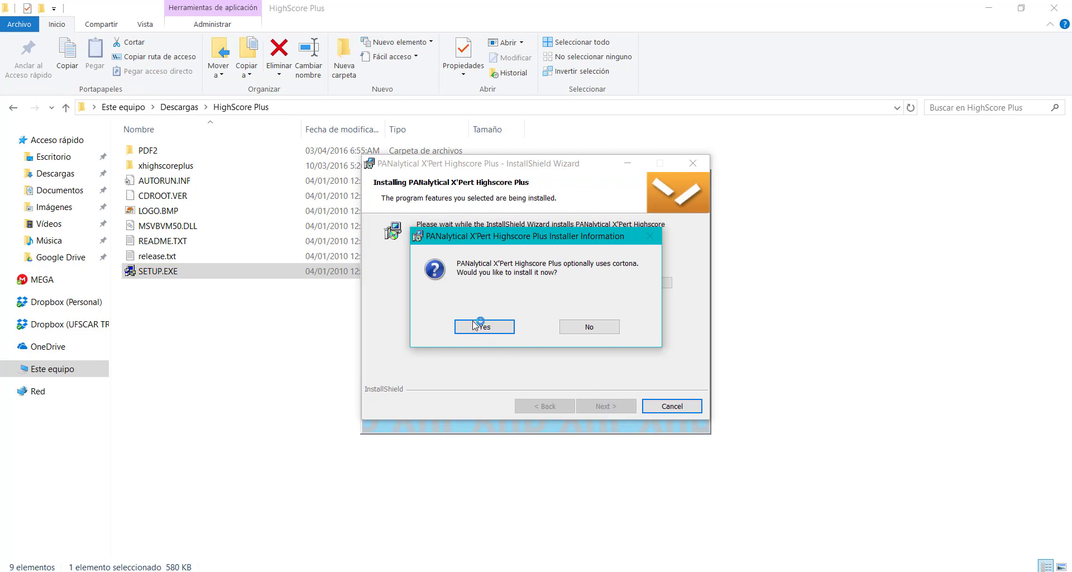
Decline the optional Cortona installation, then finish the wizard and exit the installer.
{"action": "left_click", "coordinate": [591, 327]}
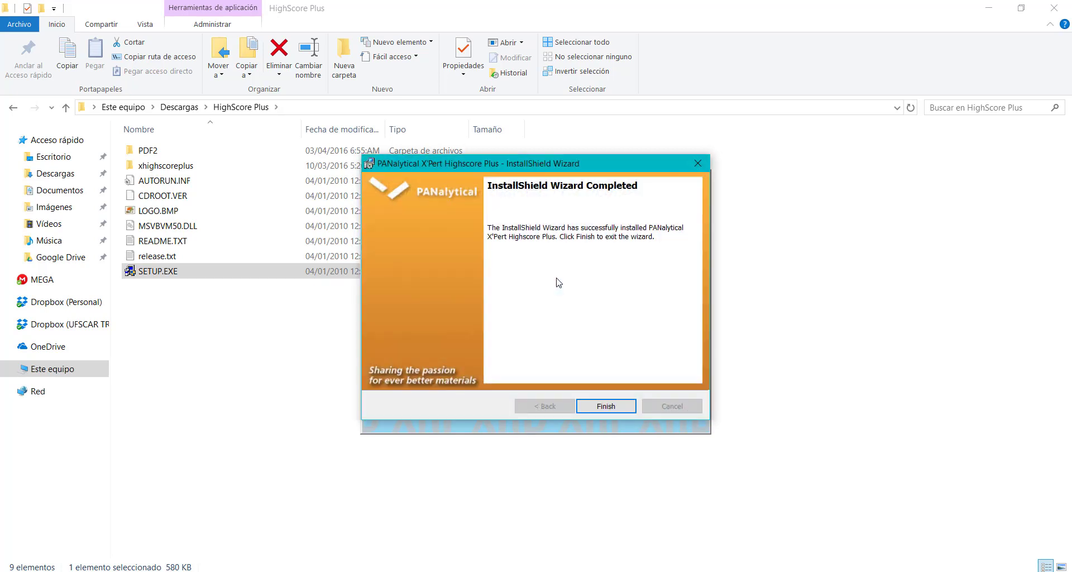
{"action": "left_click", "coordinate": [605, 406]}
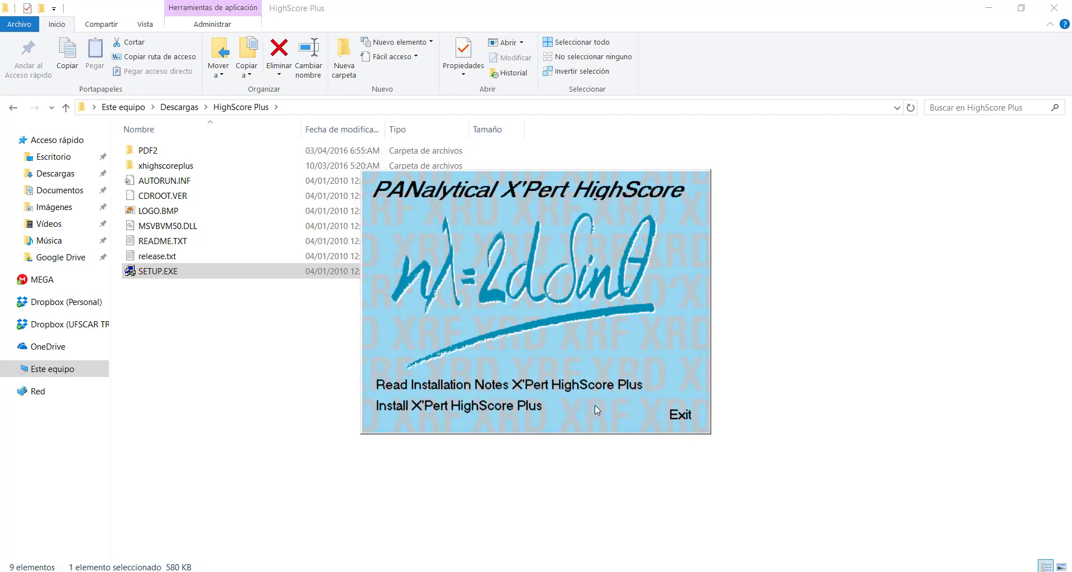
{"action": "left_click", "coordinate": [684, 417]}
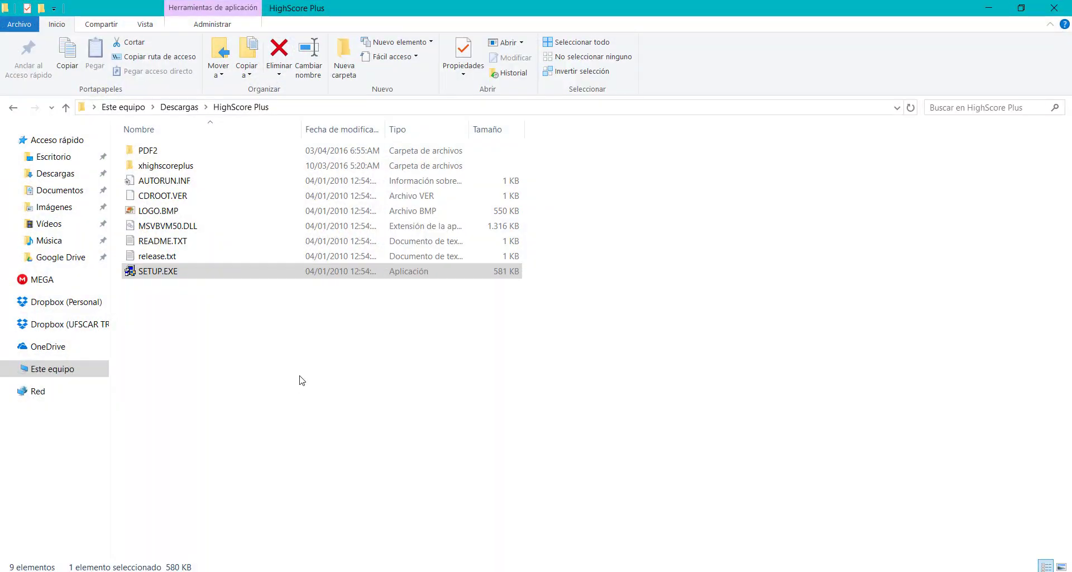
Copy the PDF2 folder from the HighScore Plus download folder.
{"action": "left_click", "coordinate": [165, 157]}
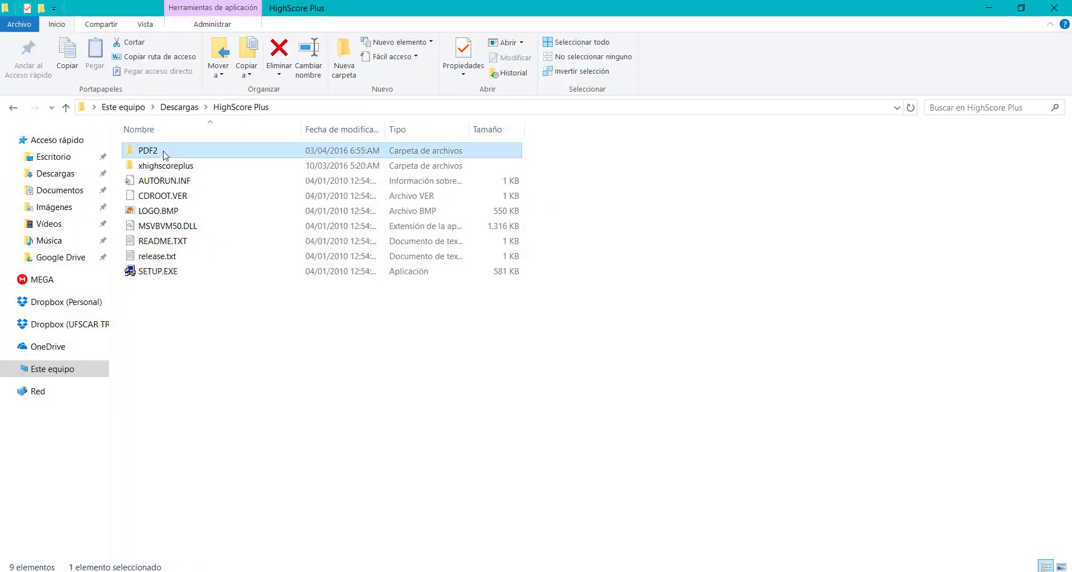
{"action": "double_click", "coordinate": [165, 155]}
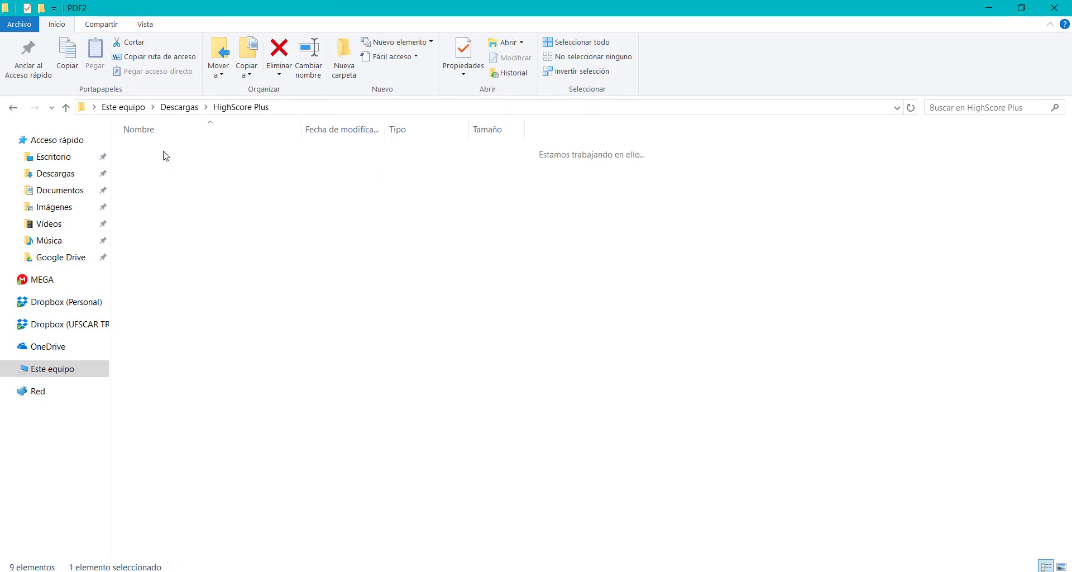
{"action": "left_click", "coordinate": [11, 108]}
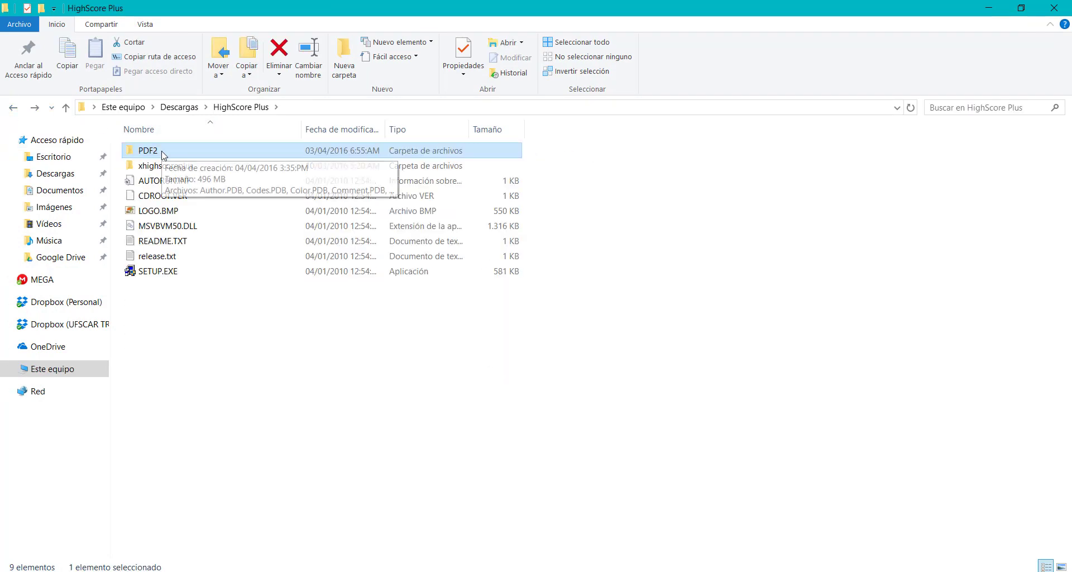
{"action": "key", "text": "ctrl+c"}
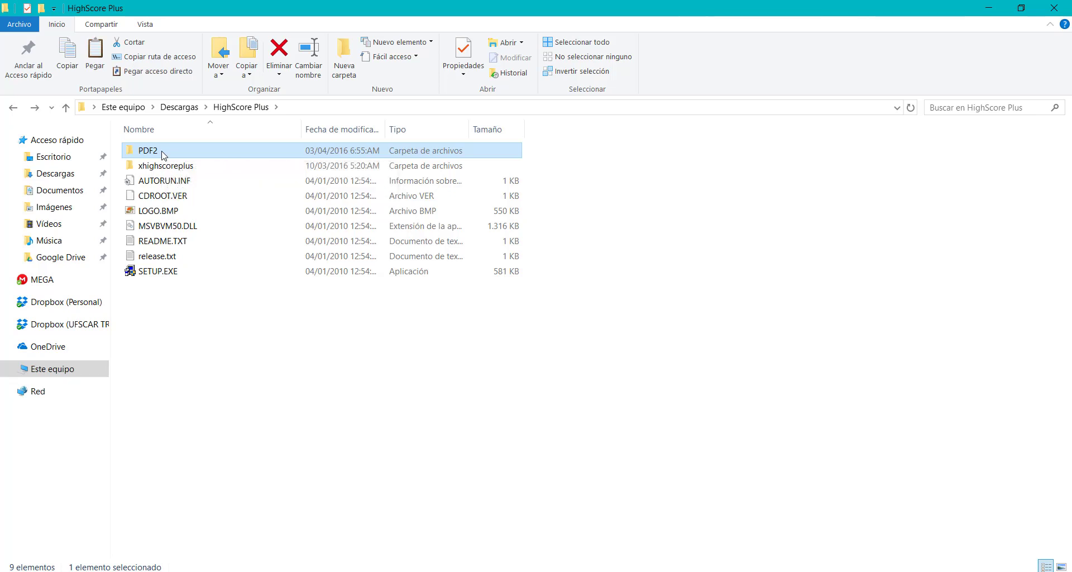
Paste the PDF2 folder into PANalytical\X'Pert HighScore Plus under Archivos de programa (x86) on drive C, granting administrator permission.
{"action": "left_click", "coordinate": [66, 369]}
{"action": "left_click", "coordinate": [203, 267]}
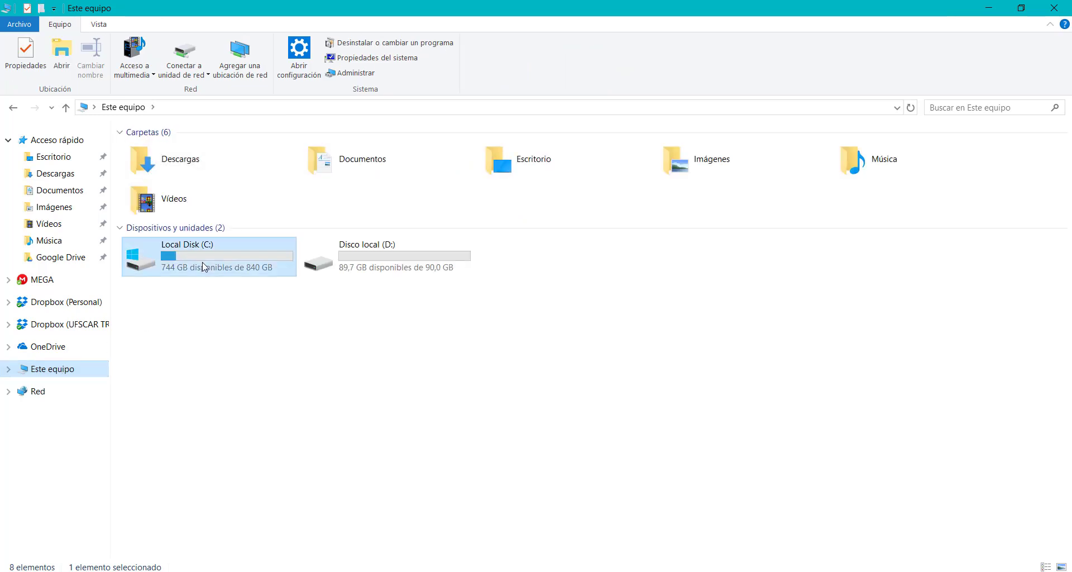
{"action": "double_click", "coordinate": [203, 266]}
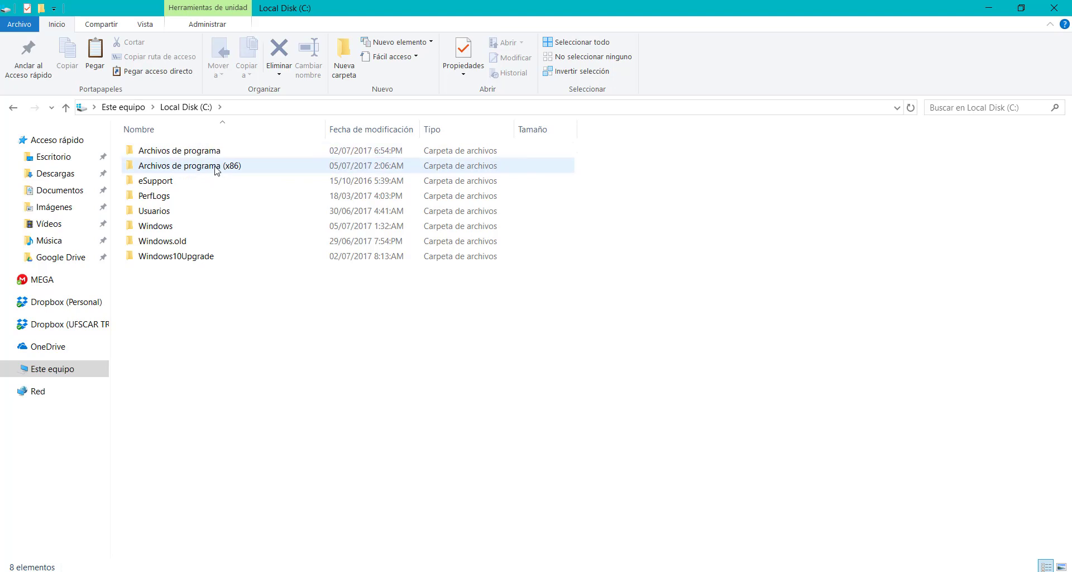
{"action": "double_click", "coordinate": [217, 171]}
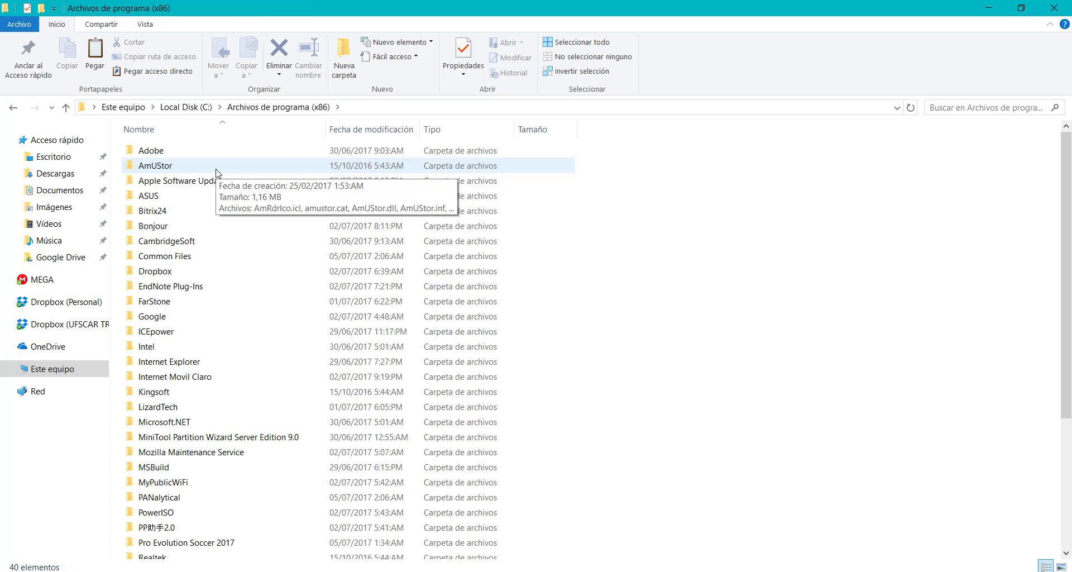
{"action": "left_click", "coordinate": [366, 133]}
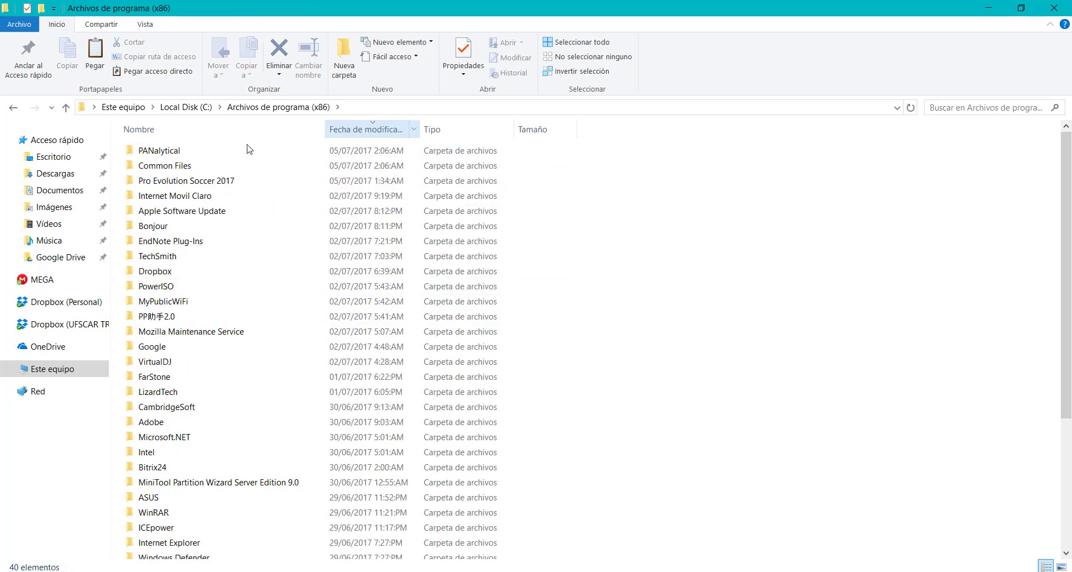
{"action": "double_click", "coordinate": [212, 151]}
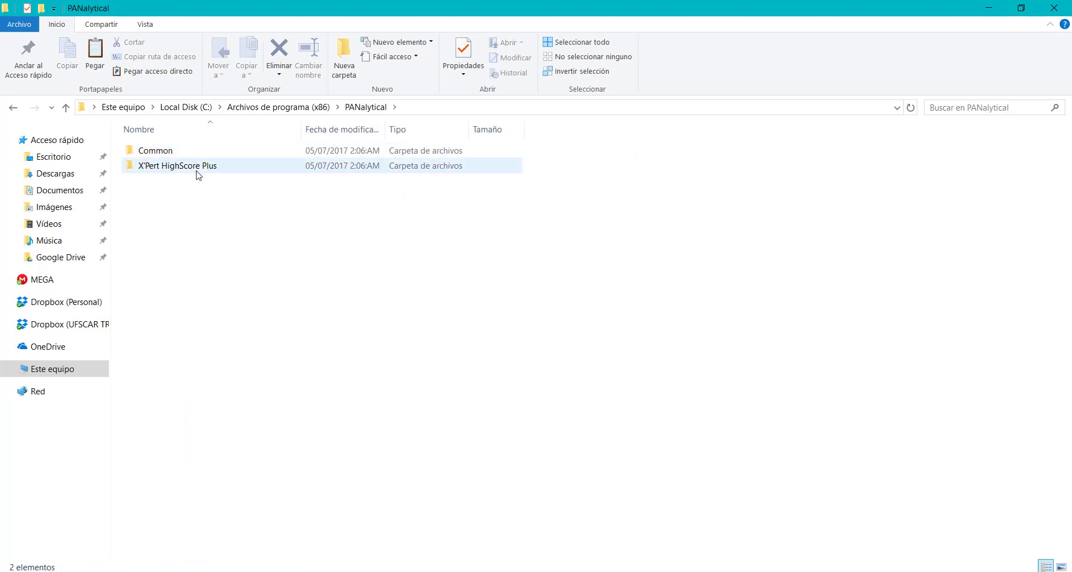
{"action": "double_click", "coordinate": [196, 168]}
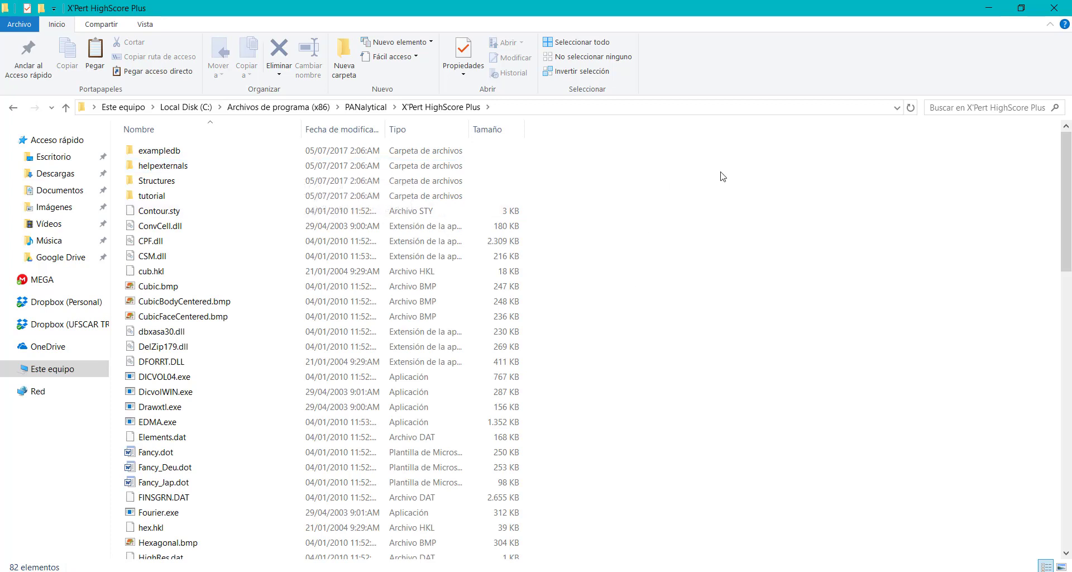
{"action": "key", "text": "ctrl+v"}
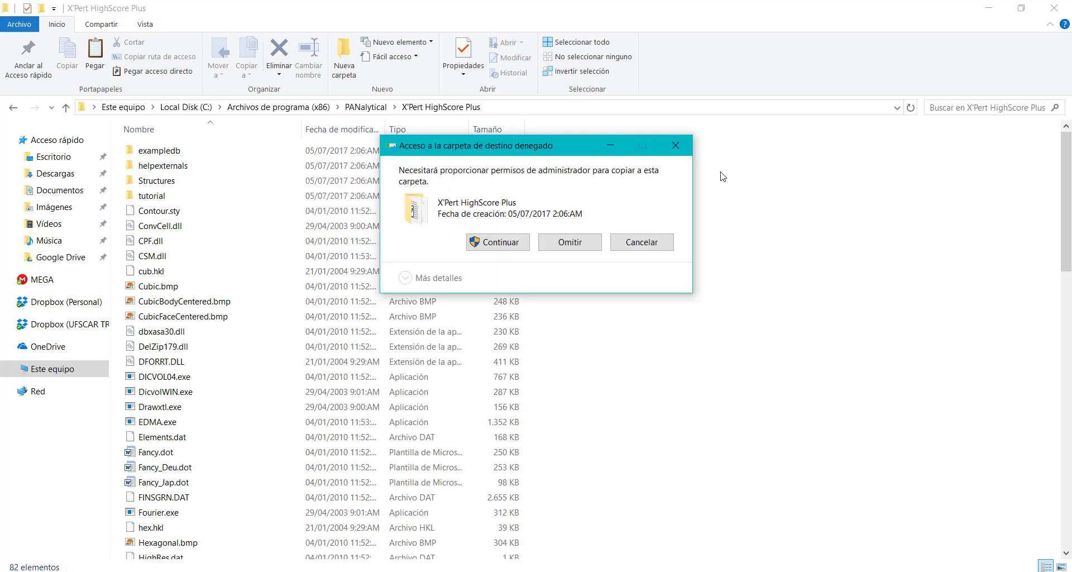
{"action": "left_click", "coordinate": [495, 245]}
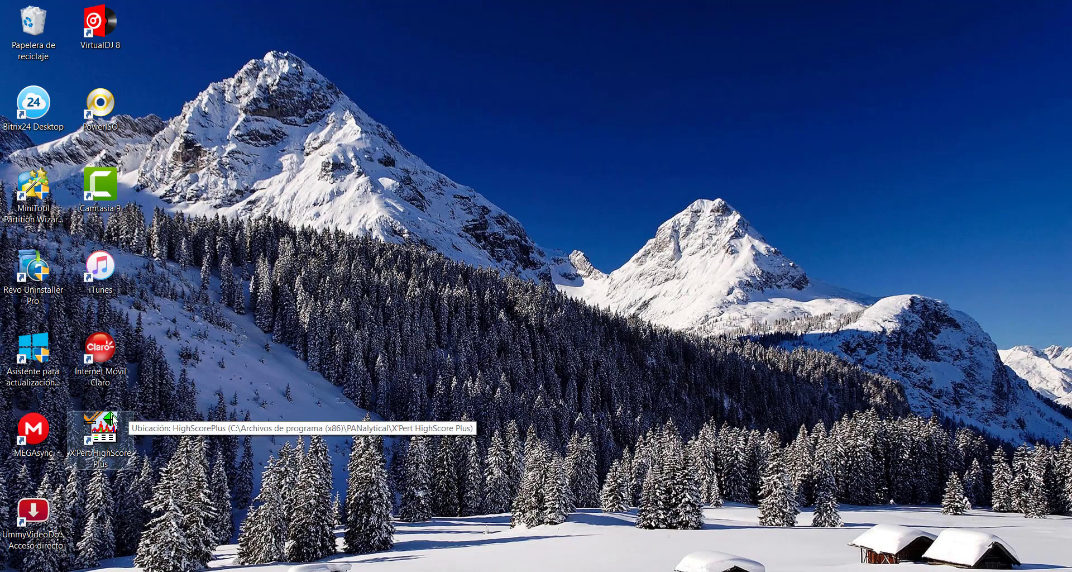
Launch X'Pert HighScore Plus from the desktop and search the computer for databases in Manage Databases.
{"action": "left_click", "coordinate": [114, 424]}
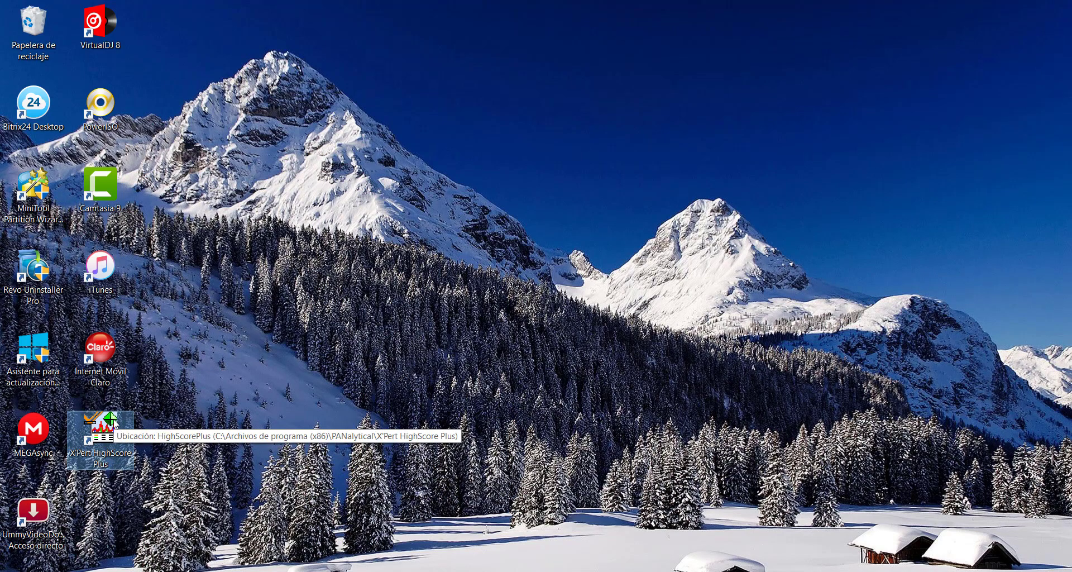
{"action": "double_click", "coordinate": [114, 424]}
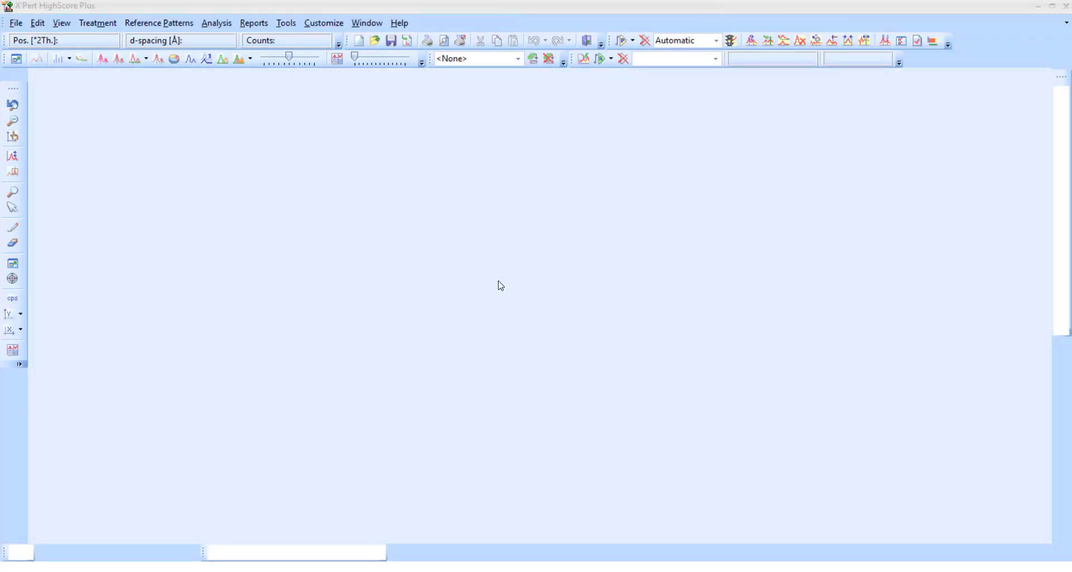
{"action": "left_click", "coordinate": [329, 25]}
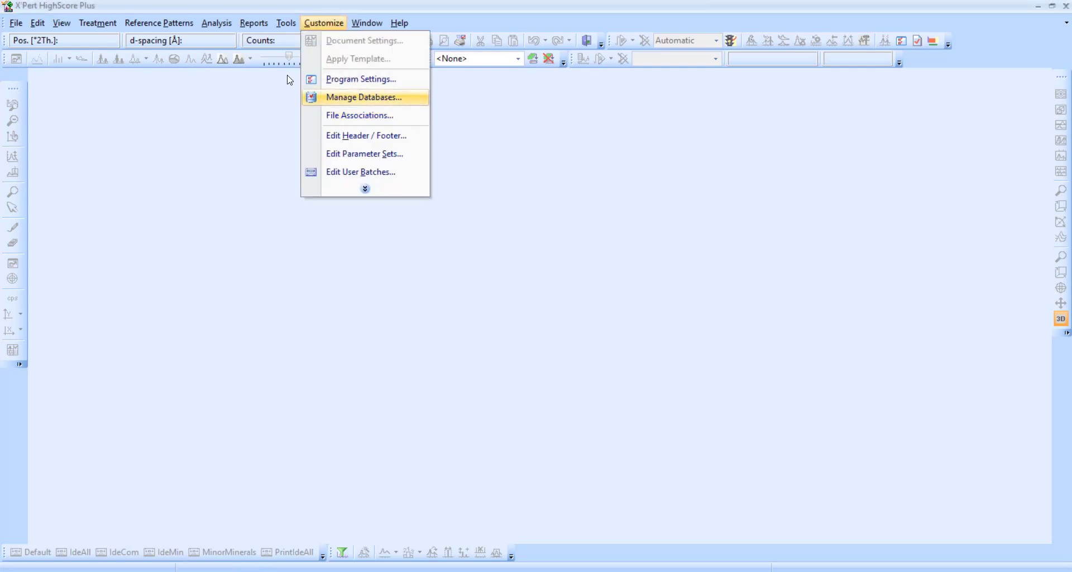
{"action": "key", "text": "Return"}
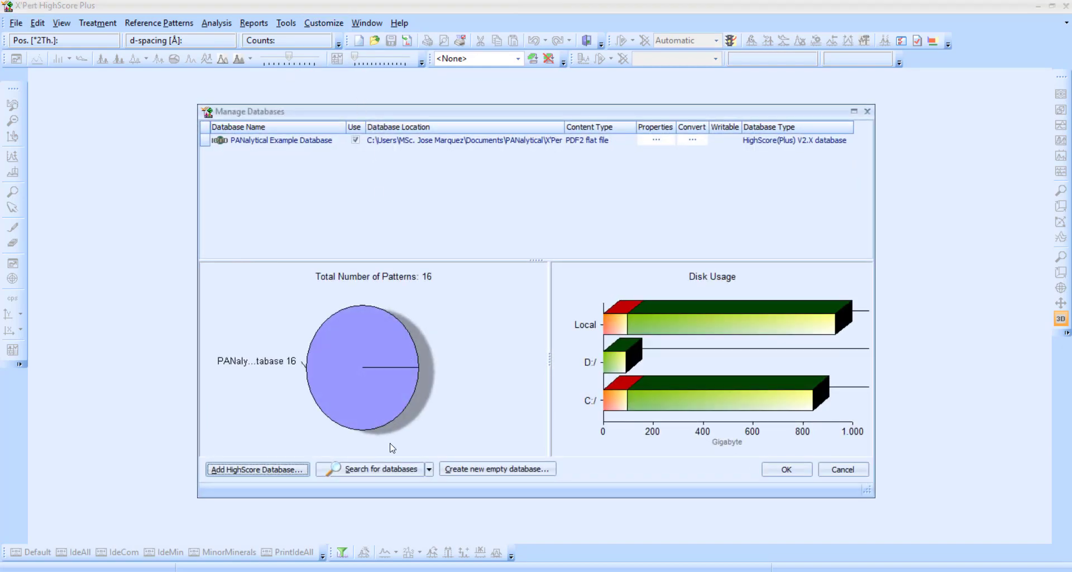
{"action": "left_click", "coordinate": [366, 472]}
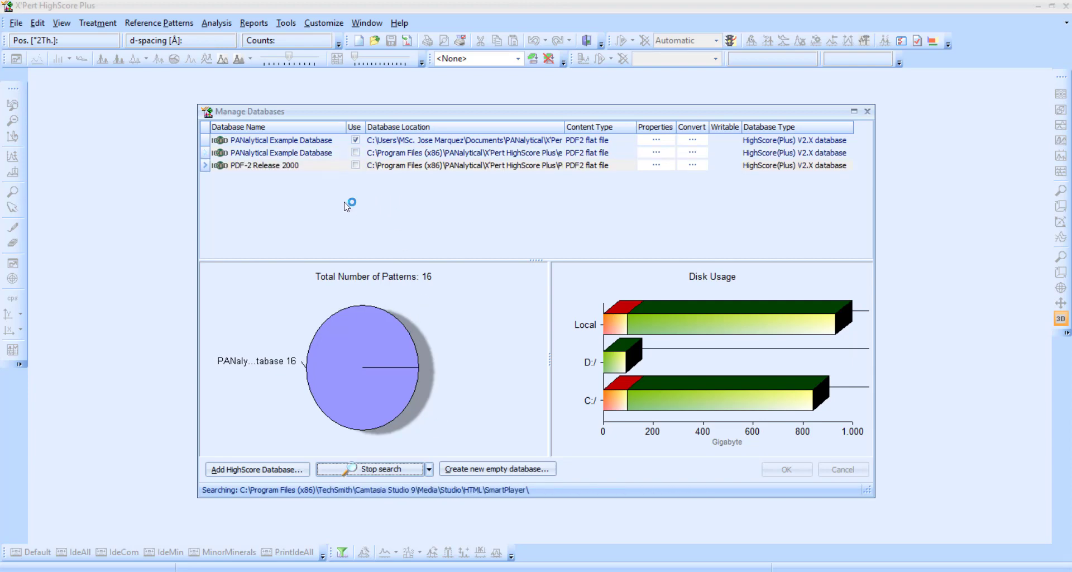
Enable the second PANalytical Example Database and both PDF-2 Release 2000 databases for use, and accept the database settings.
{"action": "left_click", "coordinate": [355, 153]}
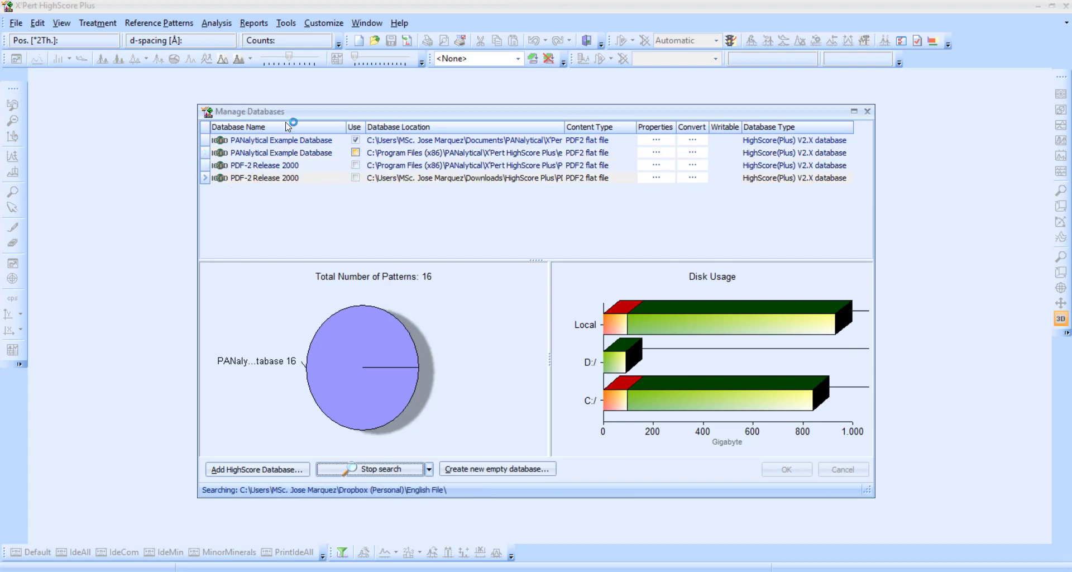
{"action": "left_click", "coordinate": [356, 166]}
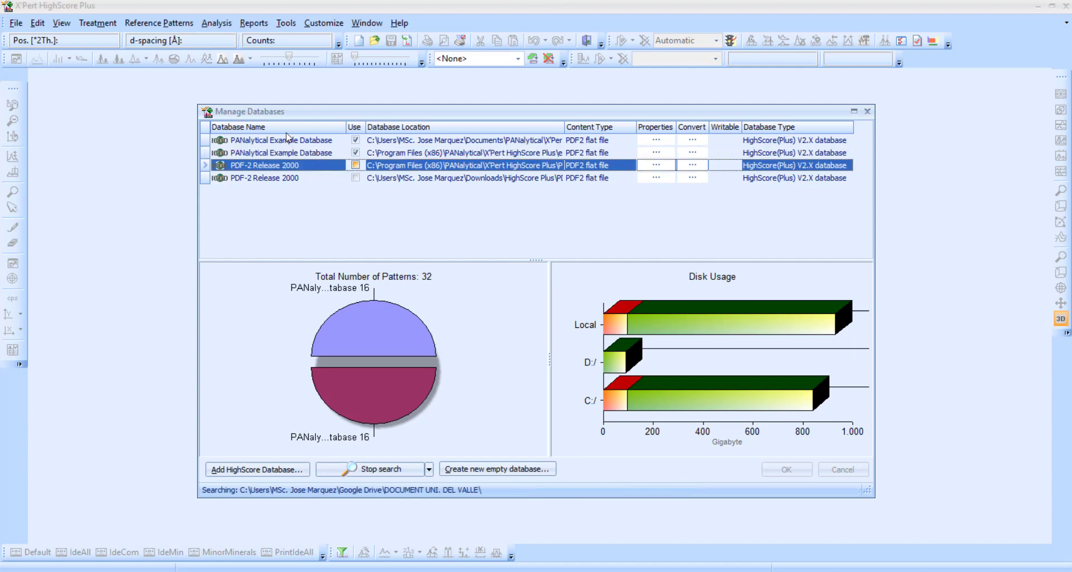
{"action": "left_click", "coordinate": [356, 178]}
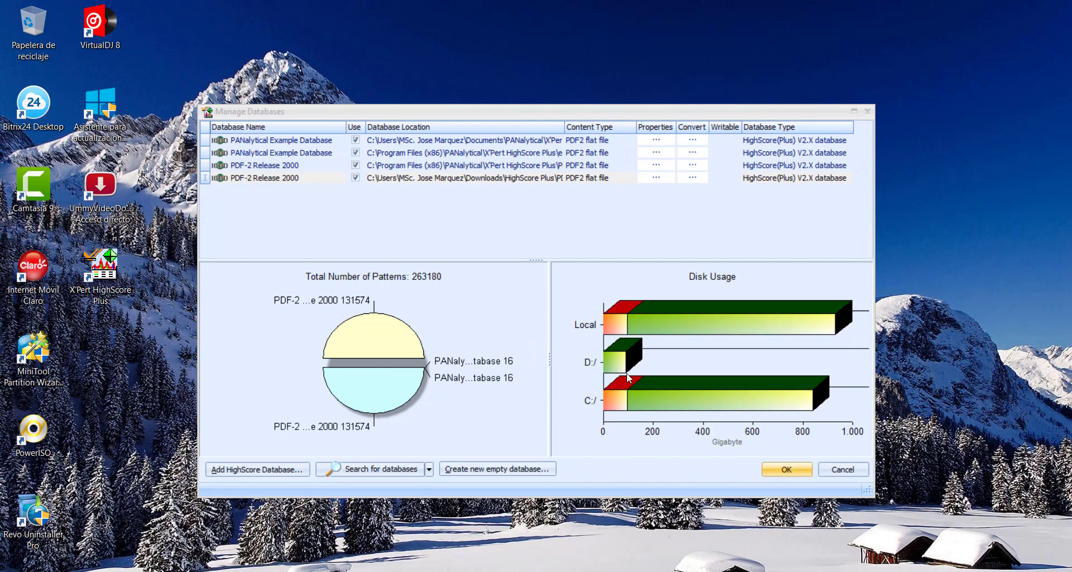
{"action": "key", "text": "Return"}
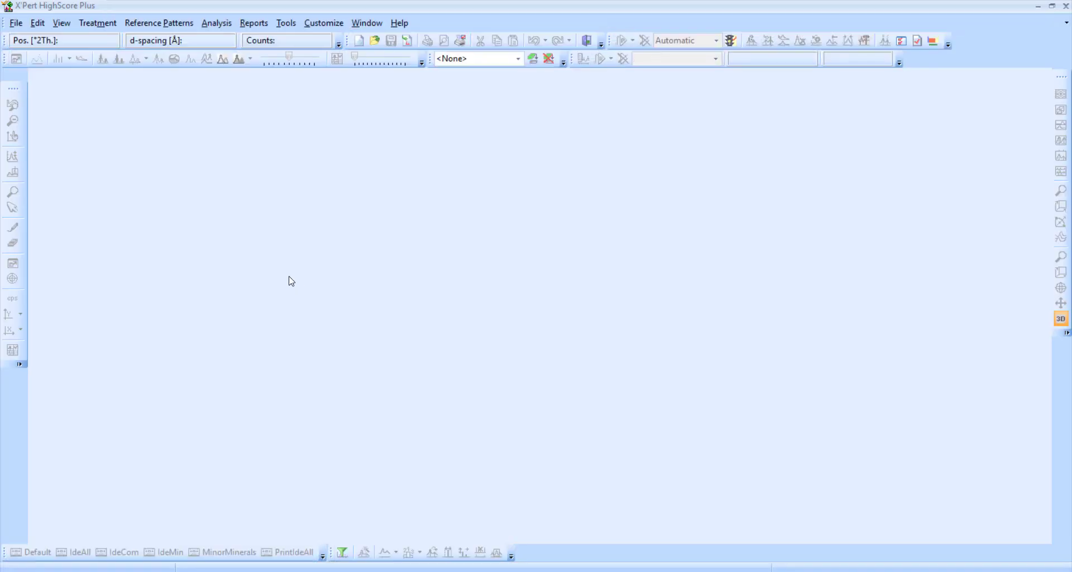
{"action": "left_click", "coordinate": [15, 22]}
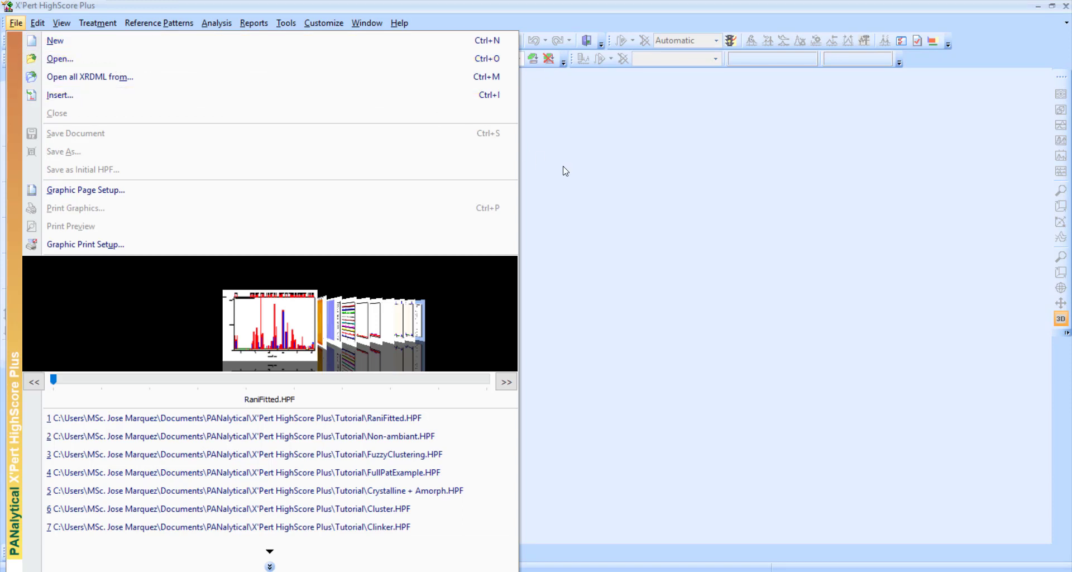
{"action": "left_click", "coordinate": [590, 185]}
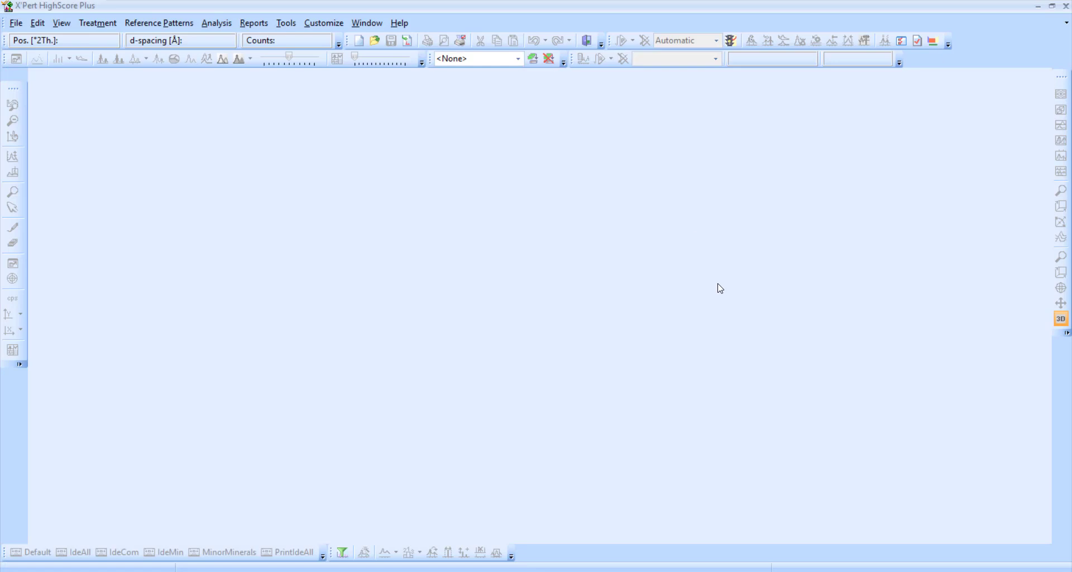